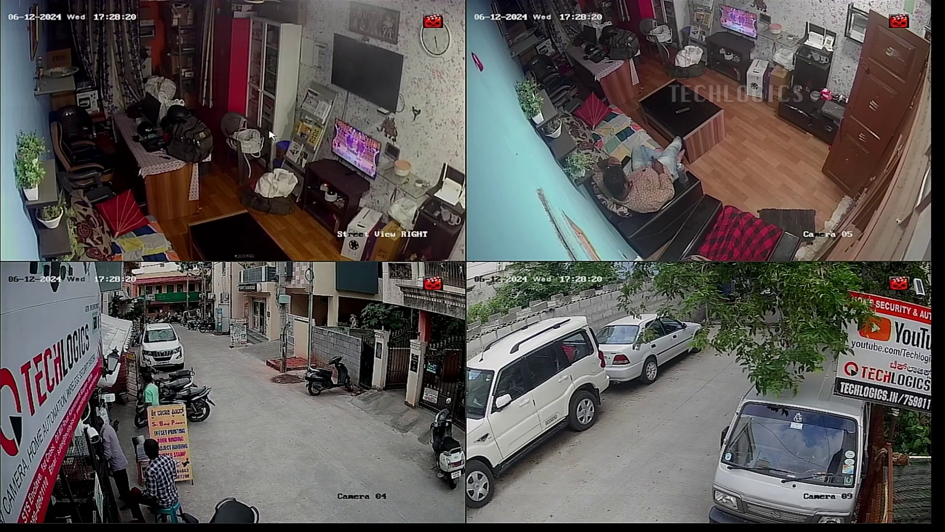
# - Right-click the four-camera live view to bring up its shortcut menu
pyautogui.rightClick(269, 131)
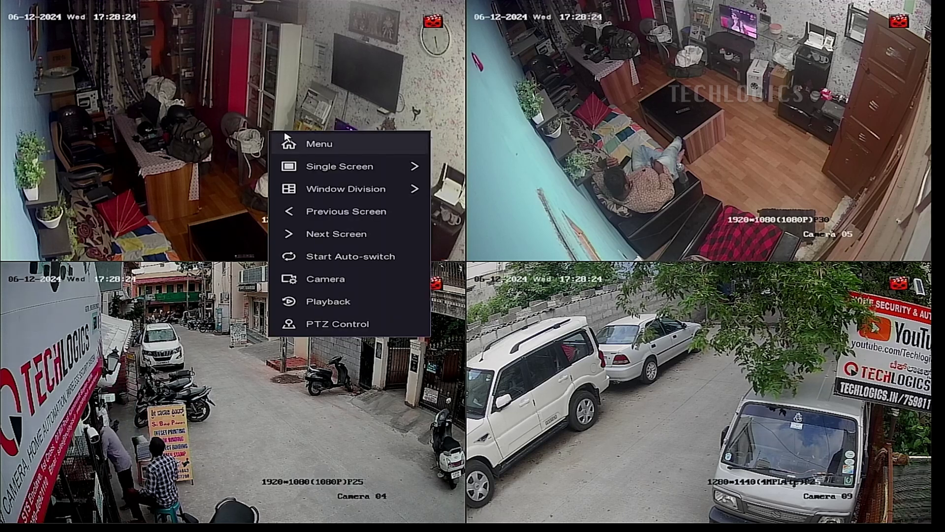
# - Choose Menu and draw the admin unlock pattern to sign in
pyautogui.rightClick(329, 154)
pyautogui.moveTo(399, 249)
pyautogui.mouseDown()
pyautogui.moveTo(382, 348)
pyautogui.moveTo(408, 363)
pyautogui.mouseUp()
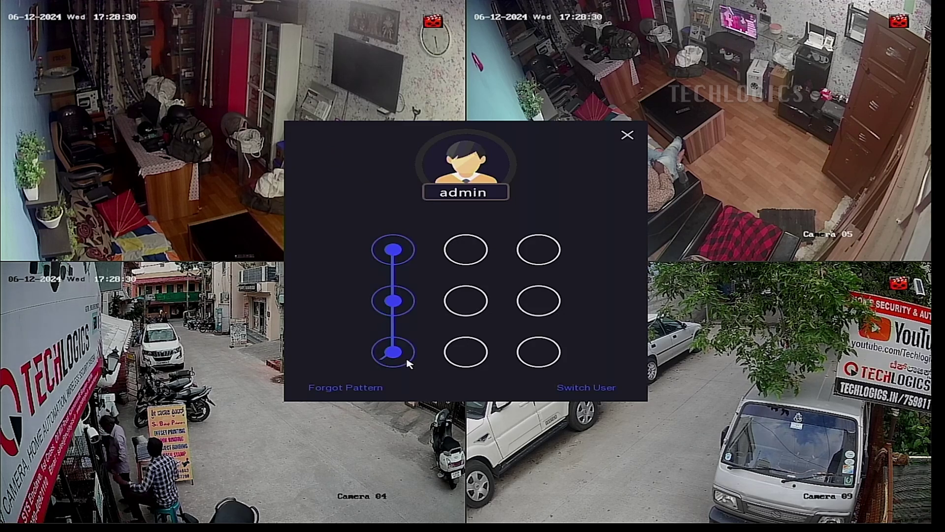
pyautogui.moveTo(523, 365); pyautogui.dragTo(527, 359)
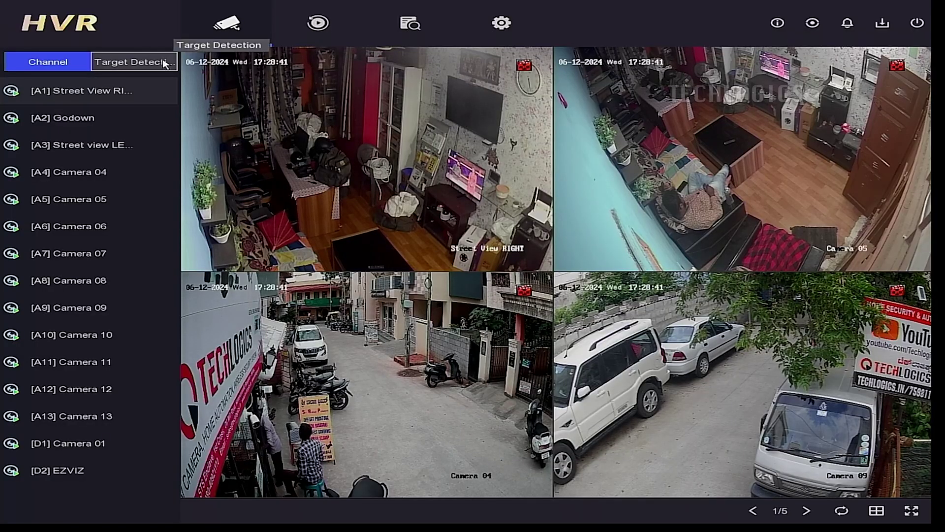
# - Enlarge Camera 04 with target detection limited to humans, then open Configuration
pyautogui.click(157, 64)
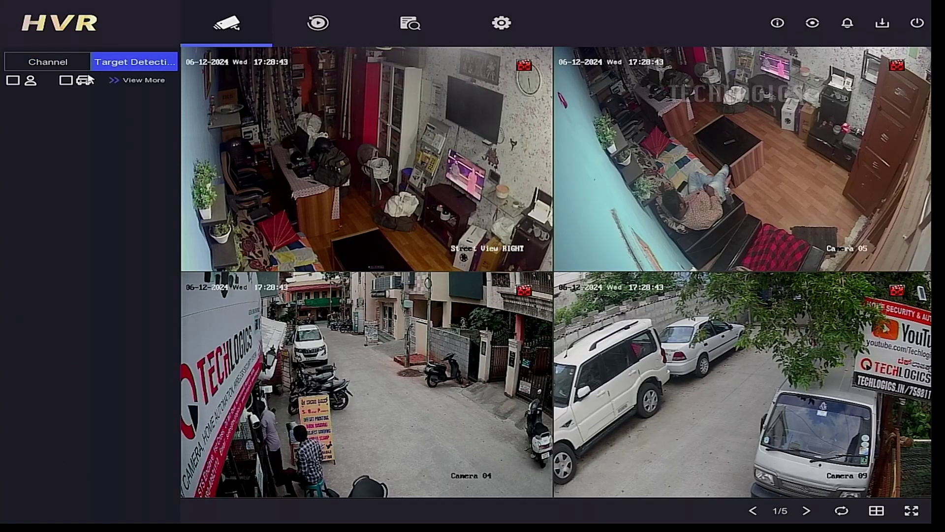
pyautogui.doubleClick(389, 408)
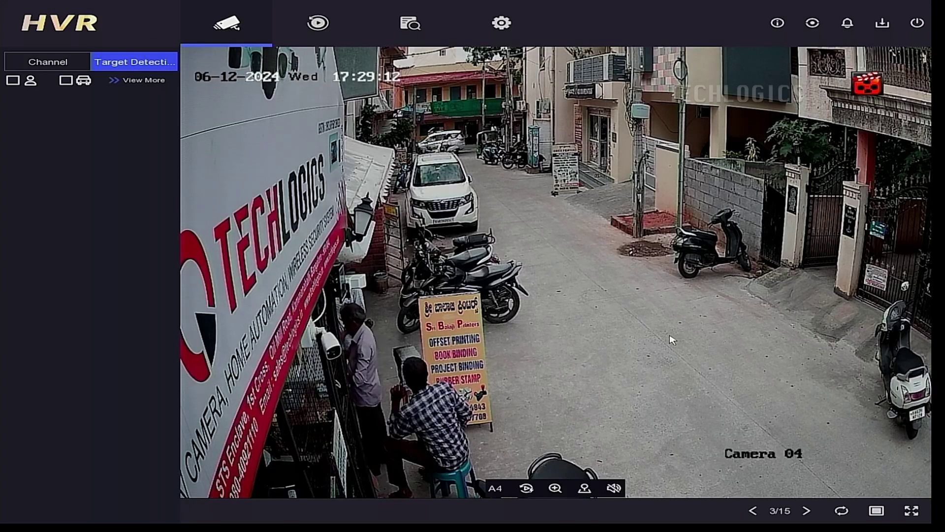
pyautogui.click(12, 82)
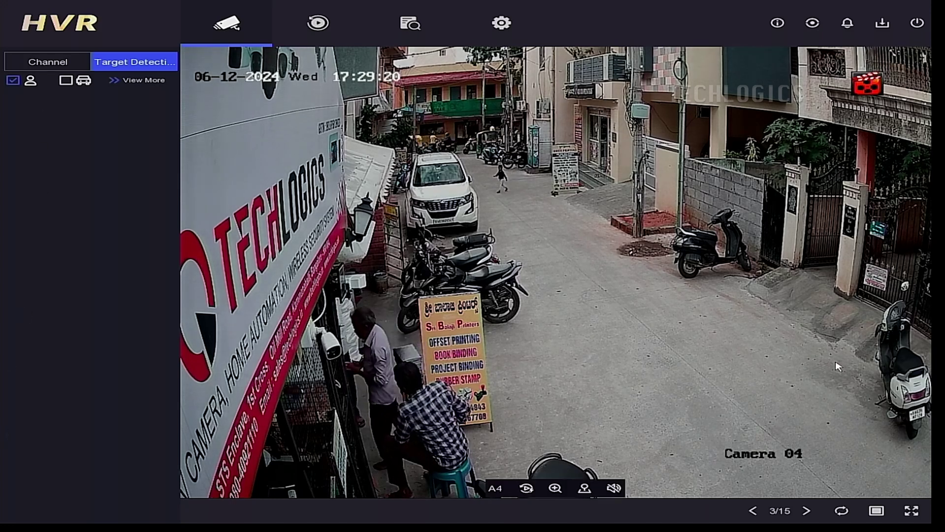
pyautogui.click(500, 25)
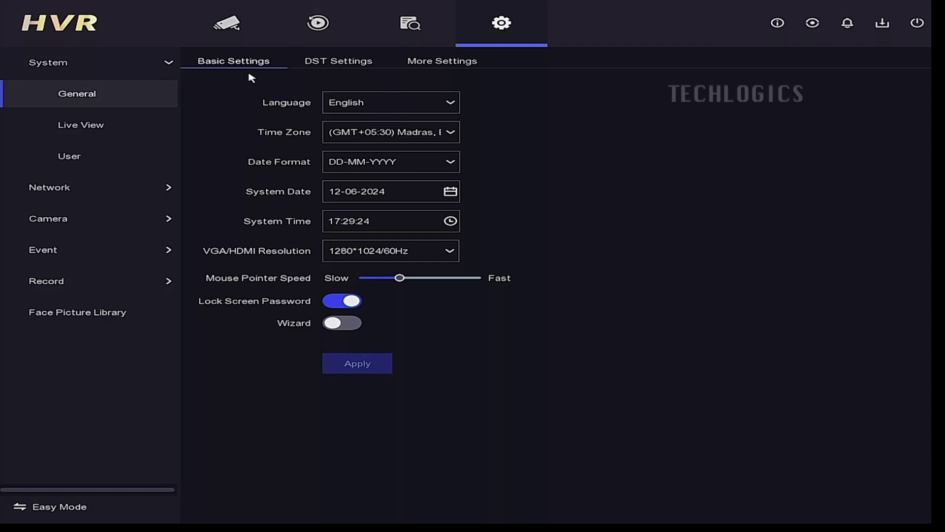
# - Go to Event > Face Recognition to reach the face capture settings
pyautogui.click(69, 249)
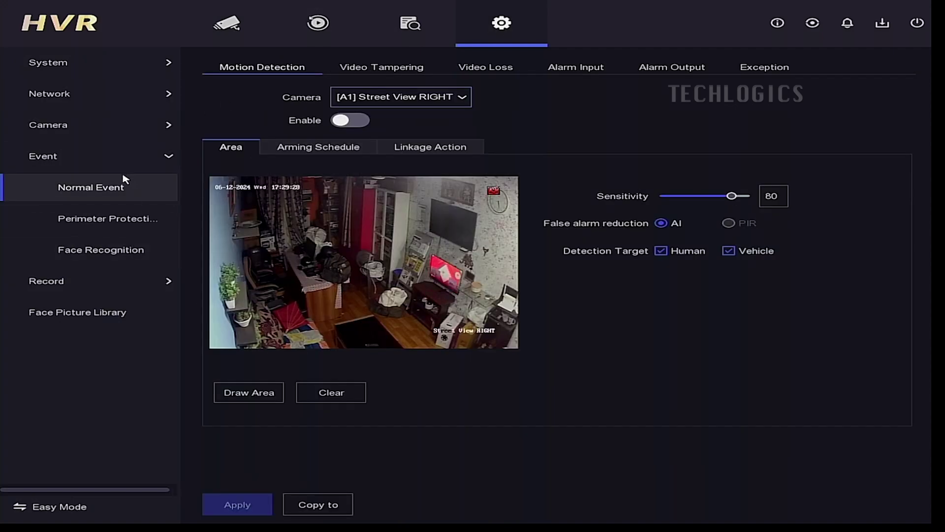
pyautogui.click(149, 251)
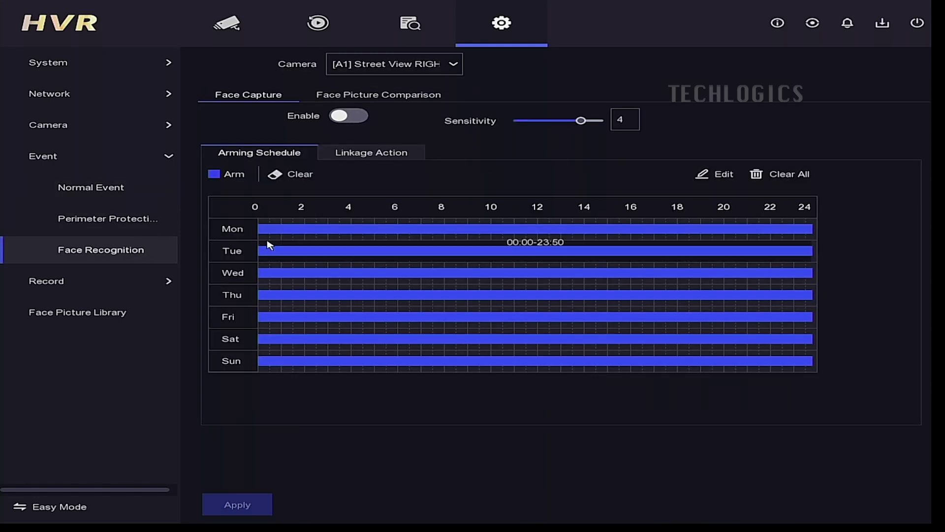
# - Enable face capture on [A4] Camera 04 at sensitivity 3, apply, and return to Live View
pyautogui.click(451, 72)
pyautogui.click(419, 149)
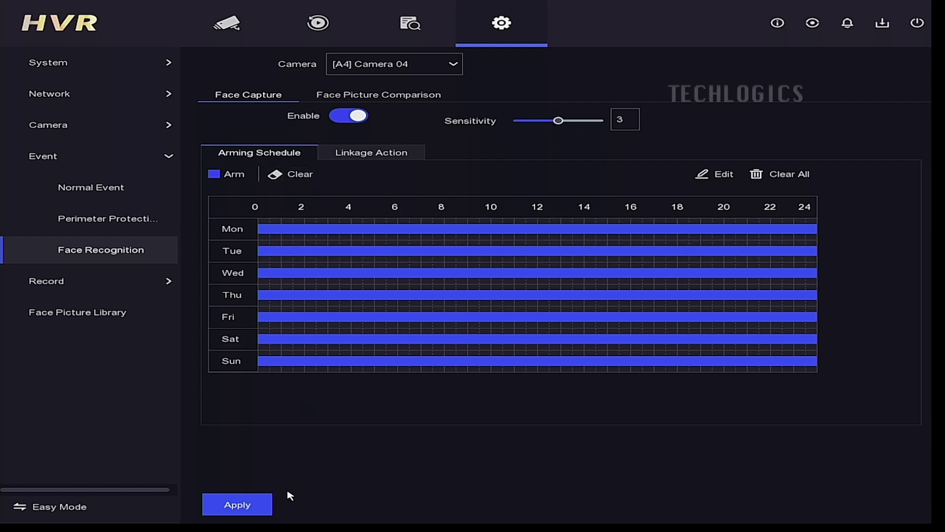
pyautogui.click(256, 507)
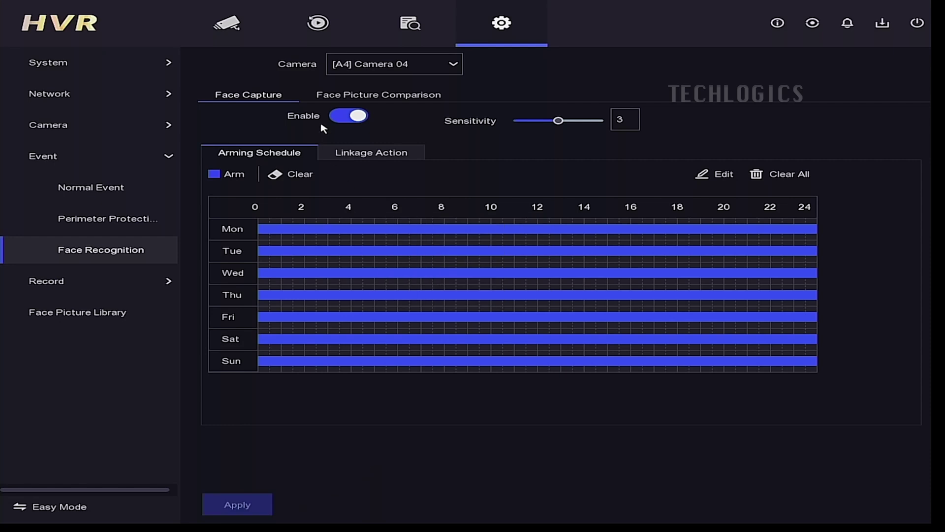
pyautogui.click(229, 30)
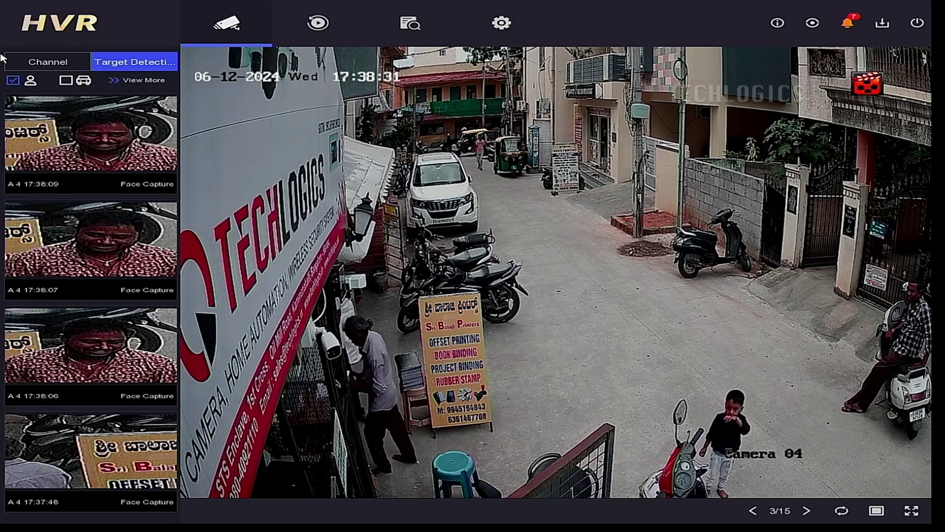
pyautogui.click(48, 146)
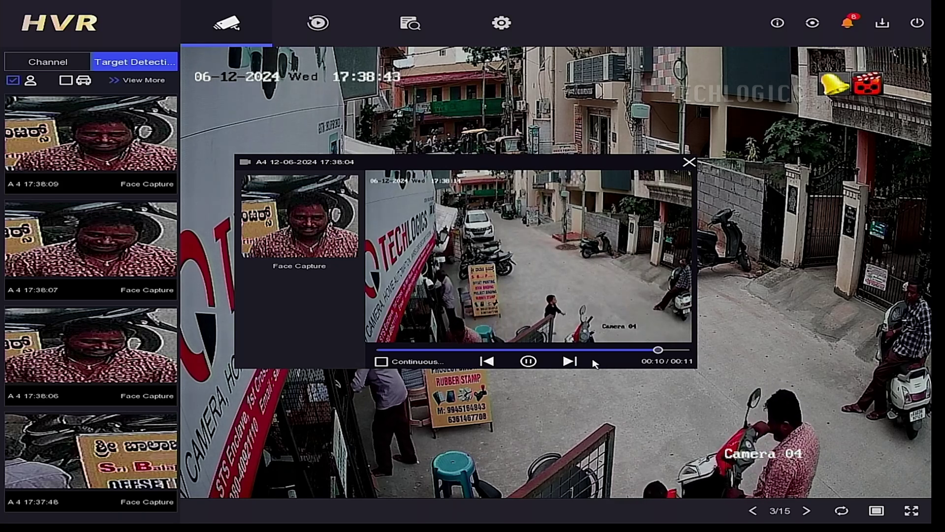
pyautogui.click(569, 360)
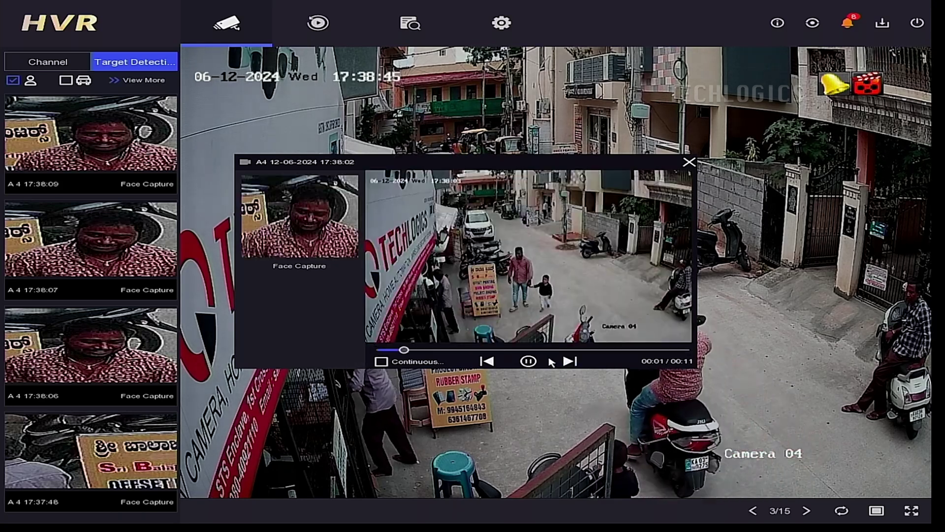
pyautogui.click(566, 361)
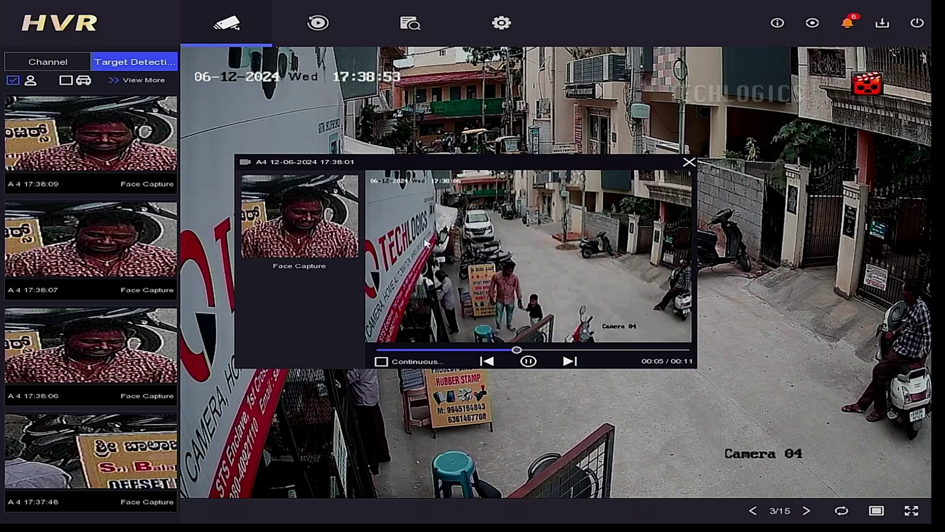
pyautogui.click(689, 162)
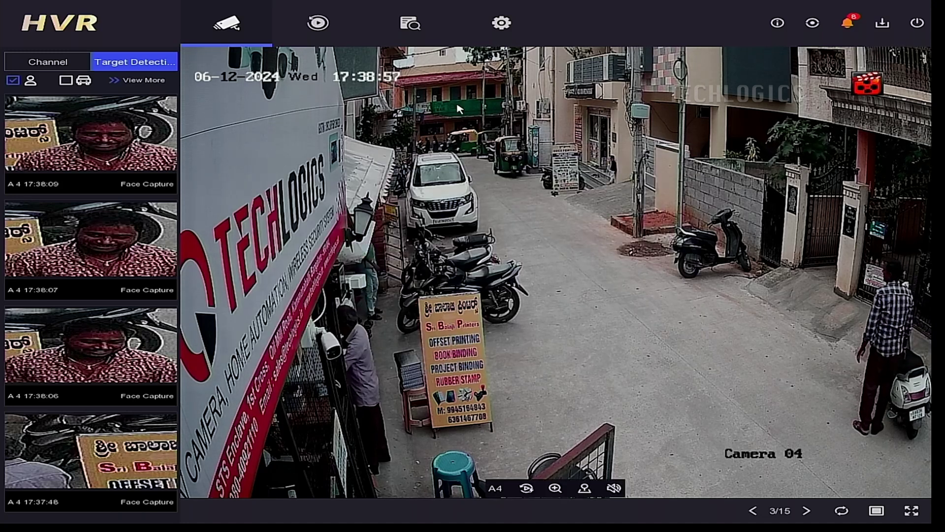
# - Run a Human search on channel A4 for 12-06-2024, returning 119 results
pyautogui.click(383, 30)
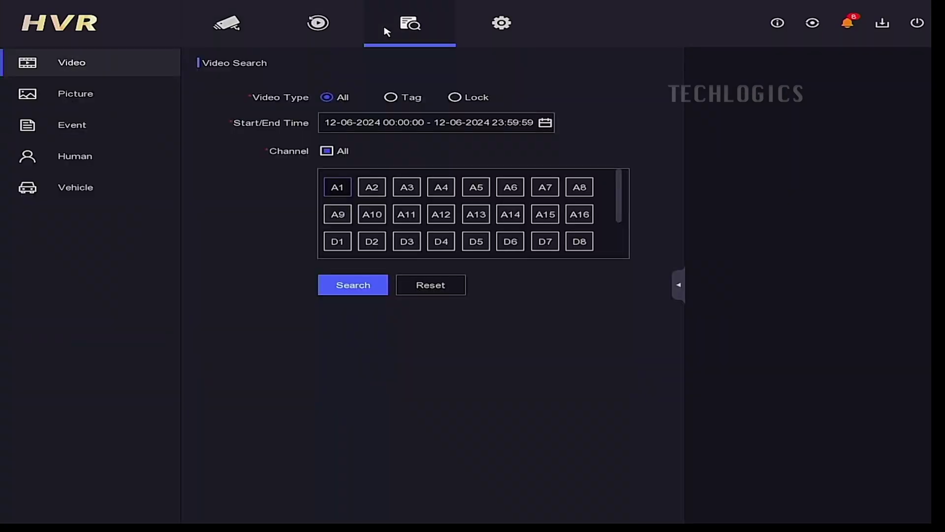
pyautogui.click(108, 156)
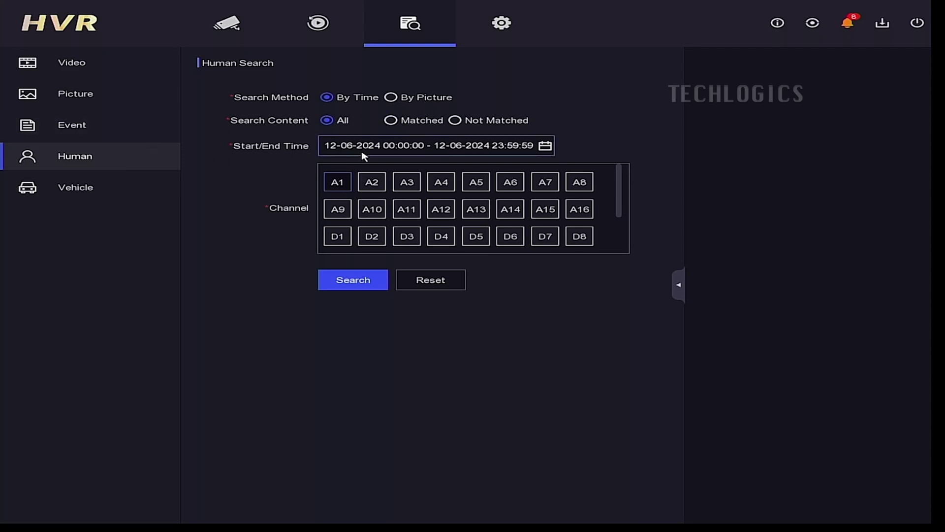
pyautogui.click(439, 188)
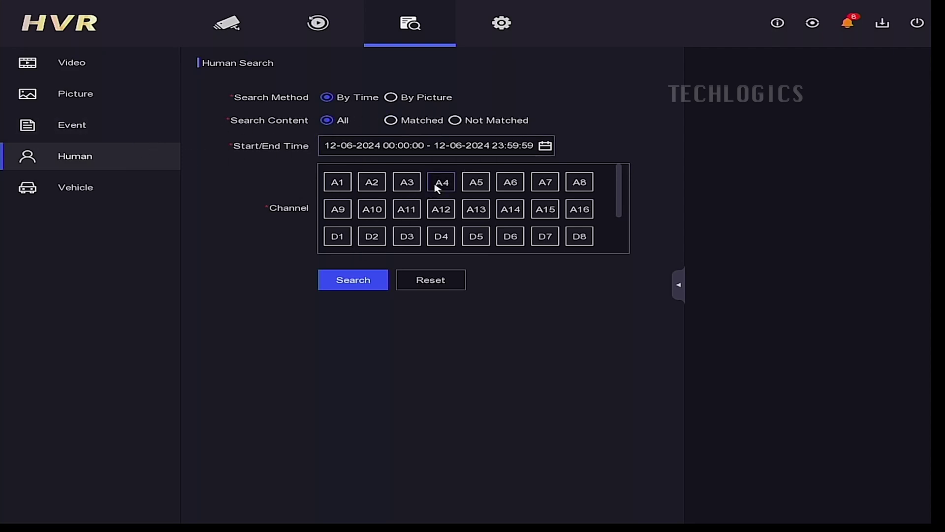
pyautogui.click(359, 281)
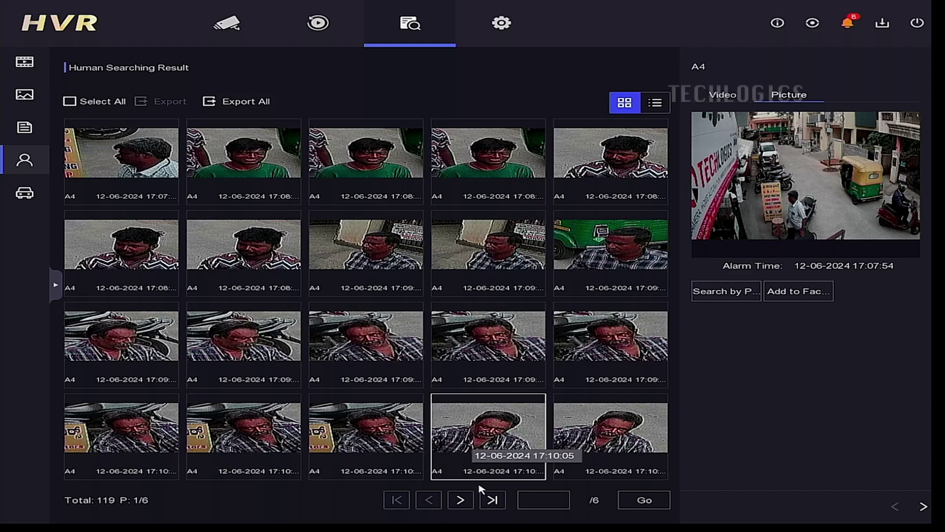
# - Jump to results page 6 of 6 and select all 19 captures there
pyautogui.click(492, 500)
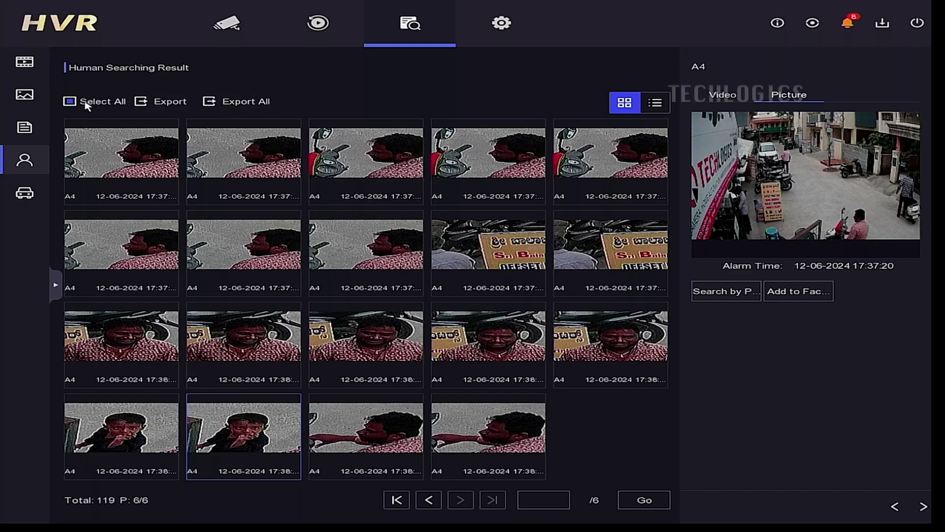
pyautogui.click(70, 102)
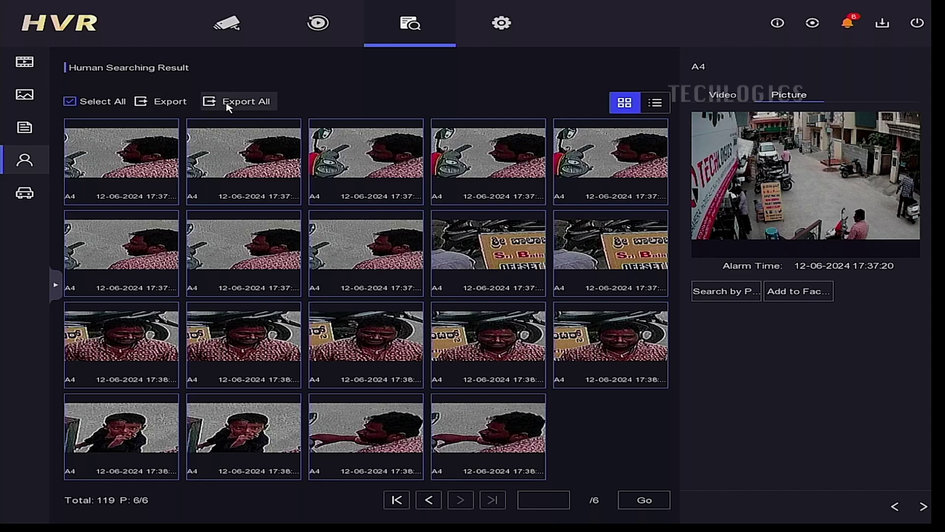
pyautogui.click(153, 103)
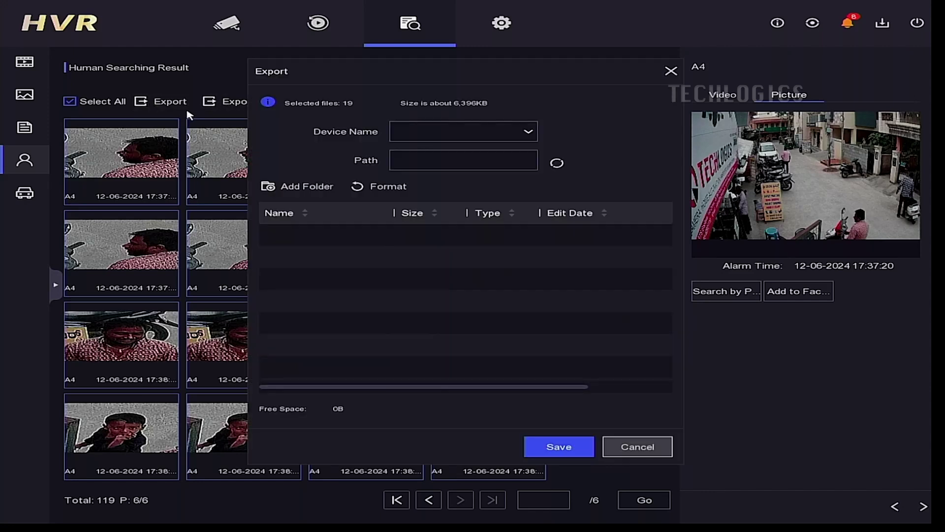
pyautogui.click(518, 131)
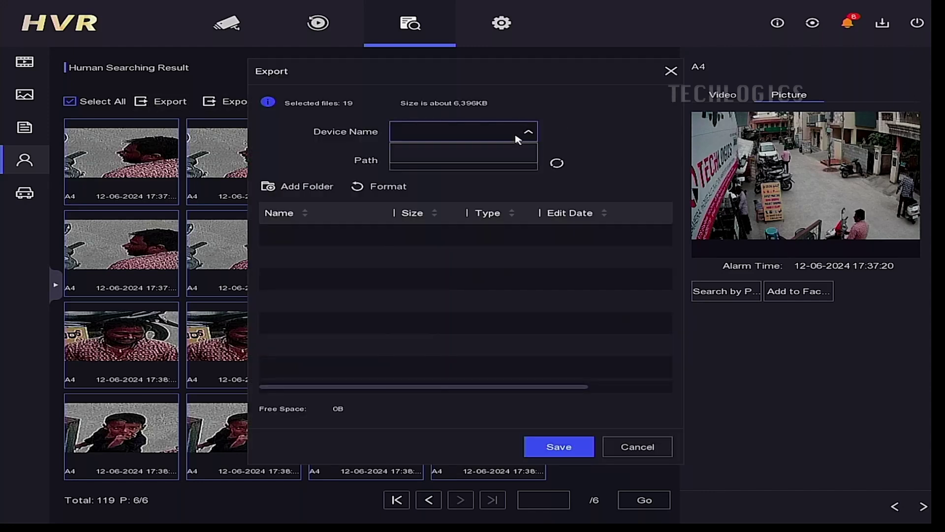
pyautogui.click(615, 154)
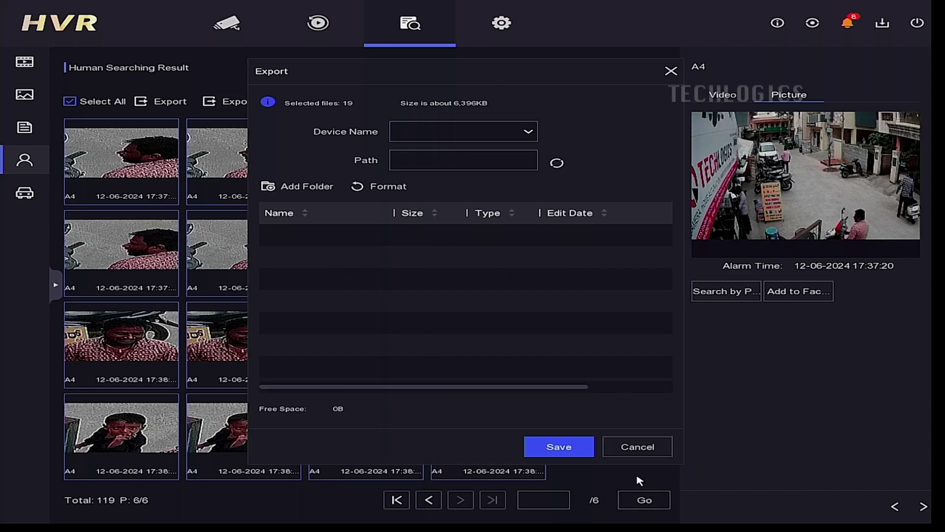
pyautogui.click(635, 446)
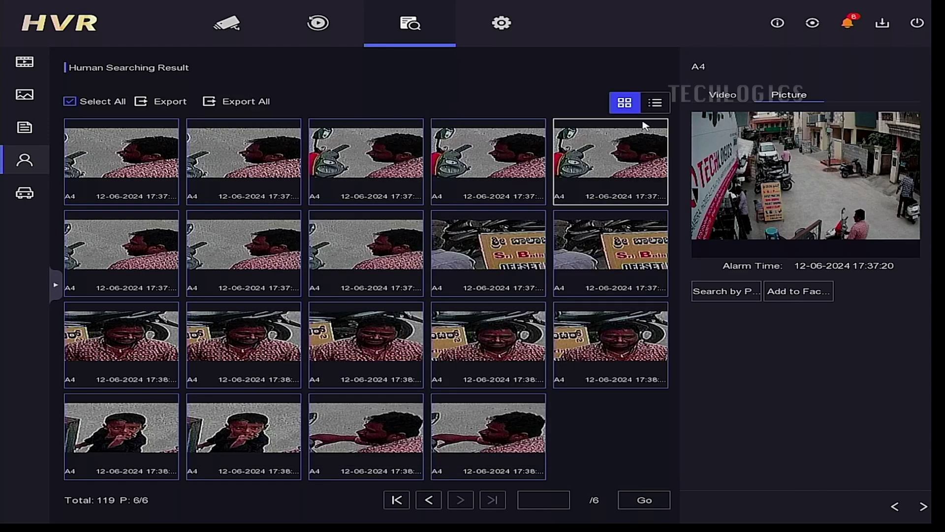
# - Pass back through Live View to the System > General configuration page
pyautogui.click(252, 20)
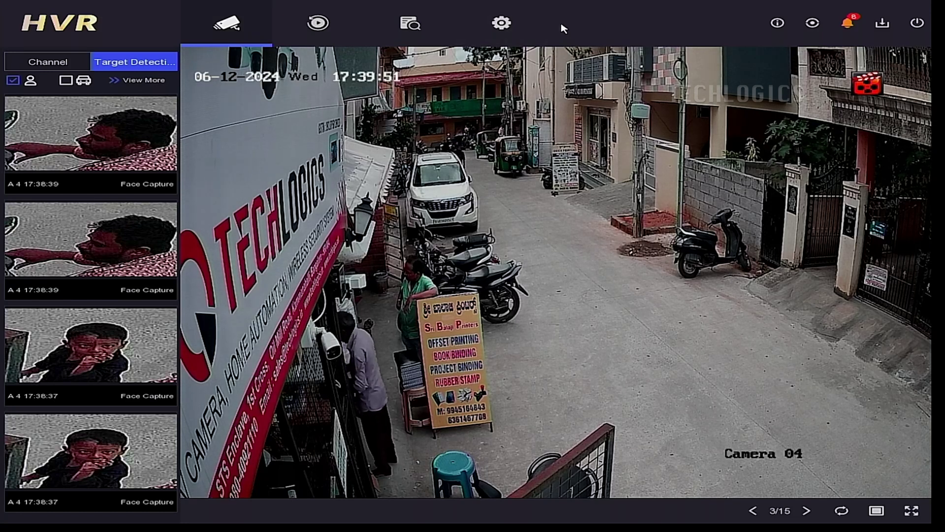
pyautogui.click(514, 26)
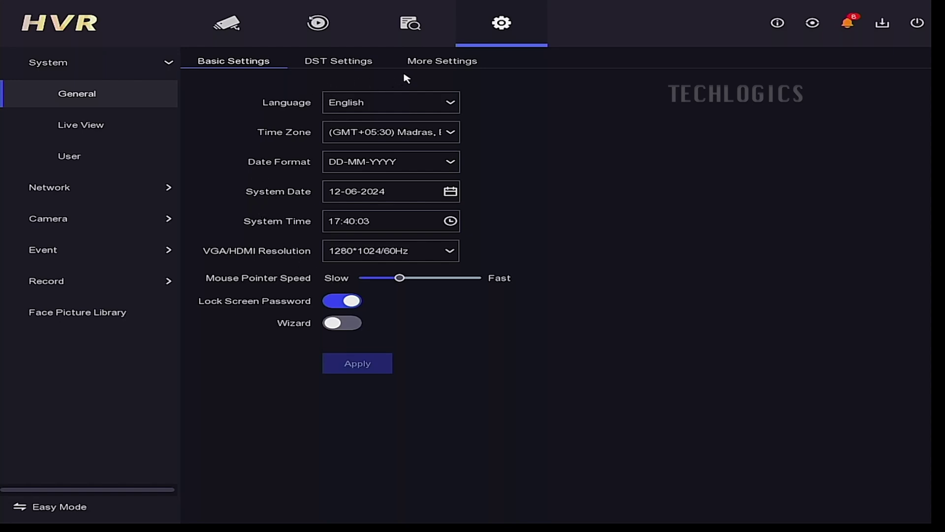
# - Show More Settings and expand the Lock Screen timeout list, currently Never
pyautogui.click(430, 69)
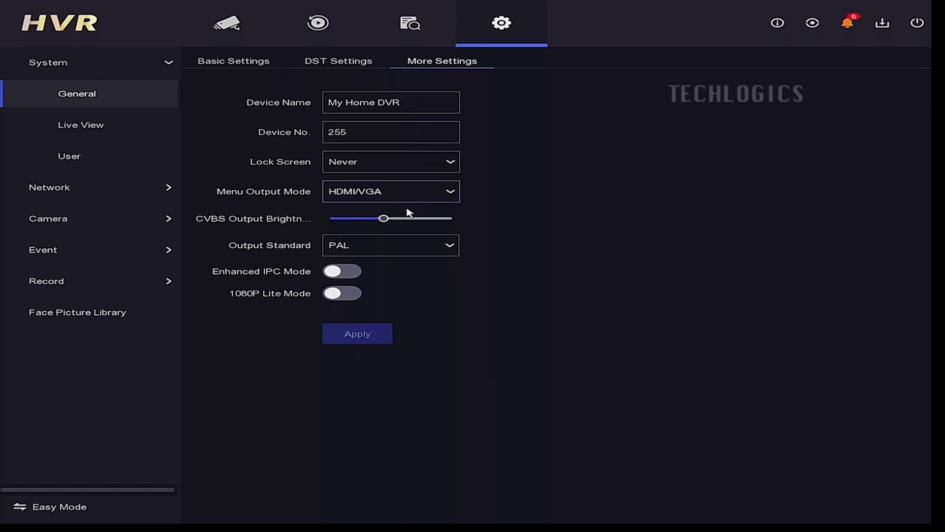
pyautogui.click(448, 161)
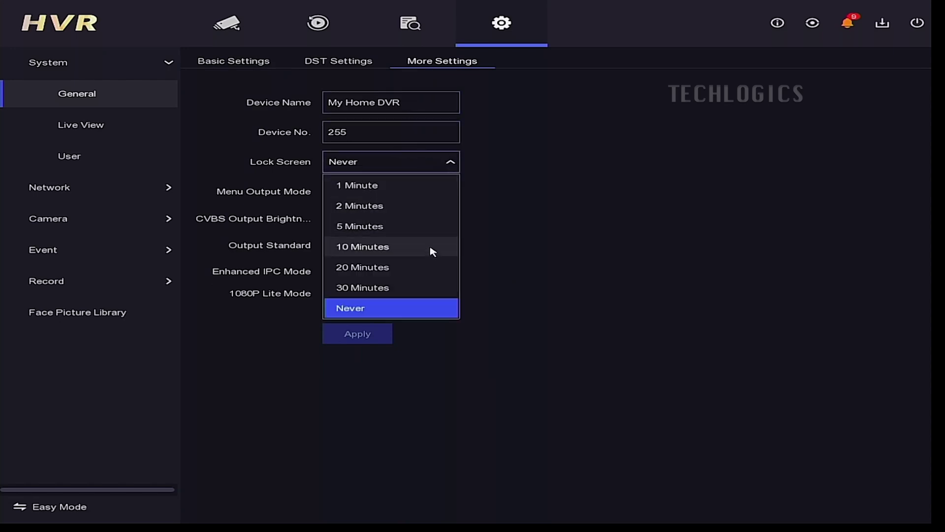